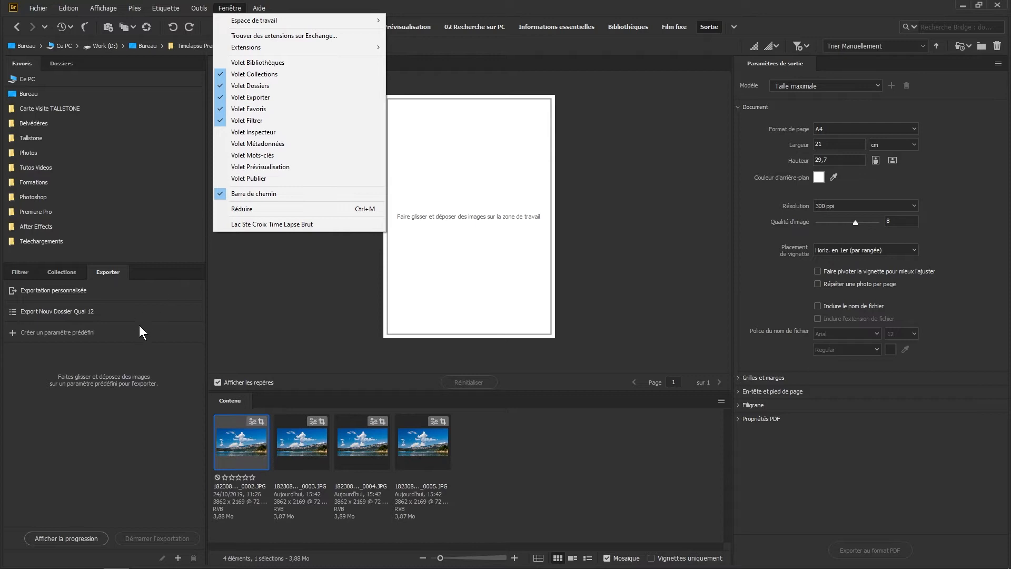
# Open the custom export settings (Exportation personnalisée) for the selected image and review the image size and metadata options
pyautogui.click(242, 224)
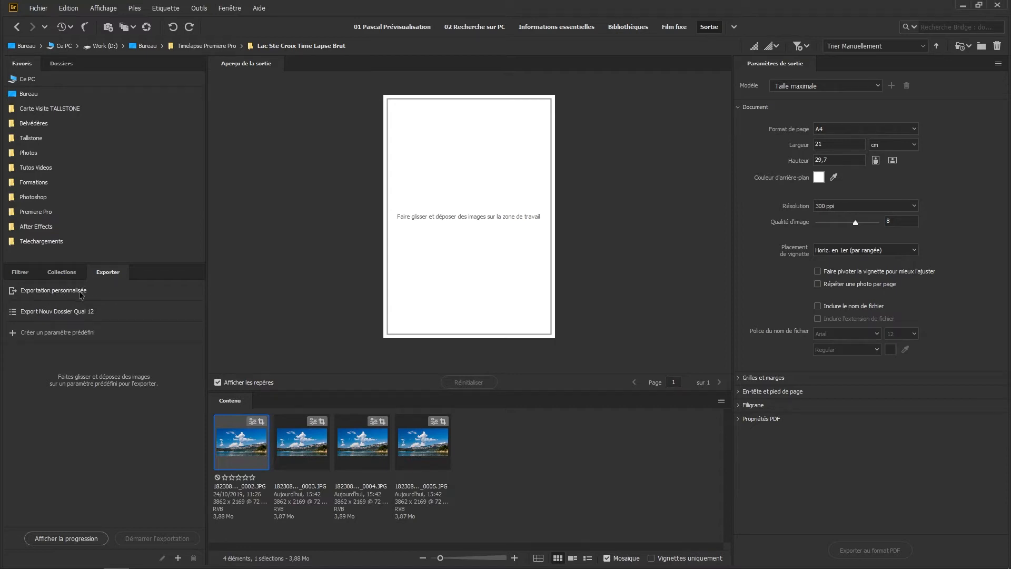
pyautogui.click(44, 12)
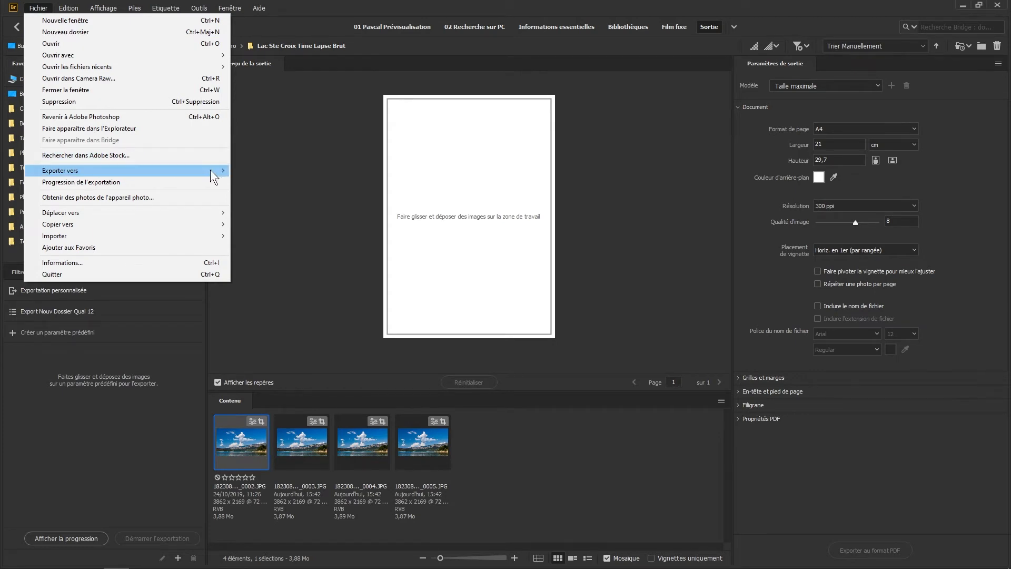
pyautogui.moveTo(211, 170)
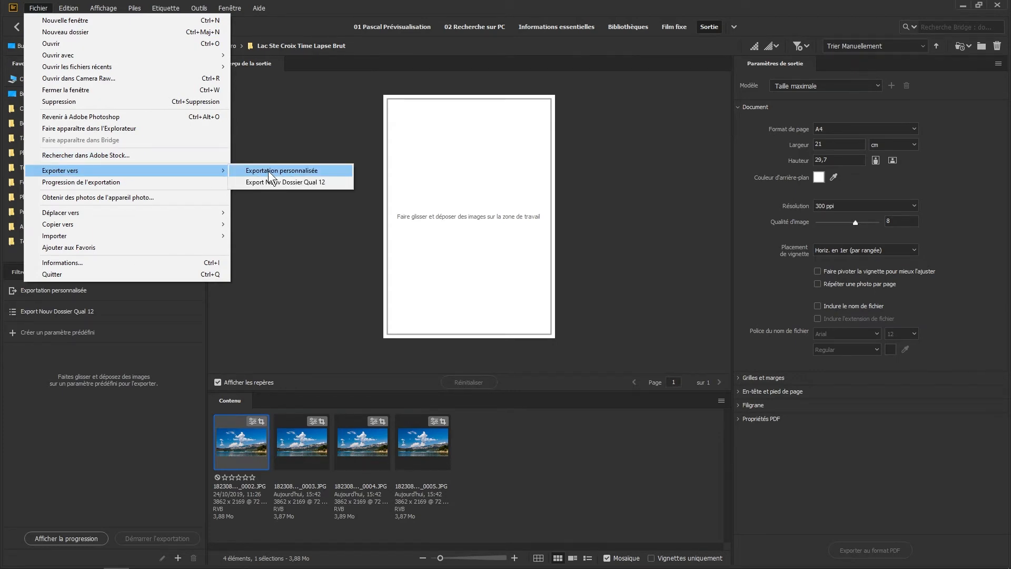
pyautogui.click(268, 170)
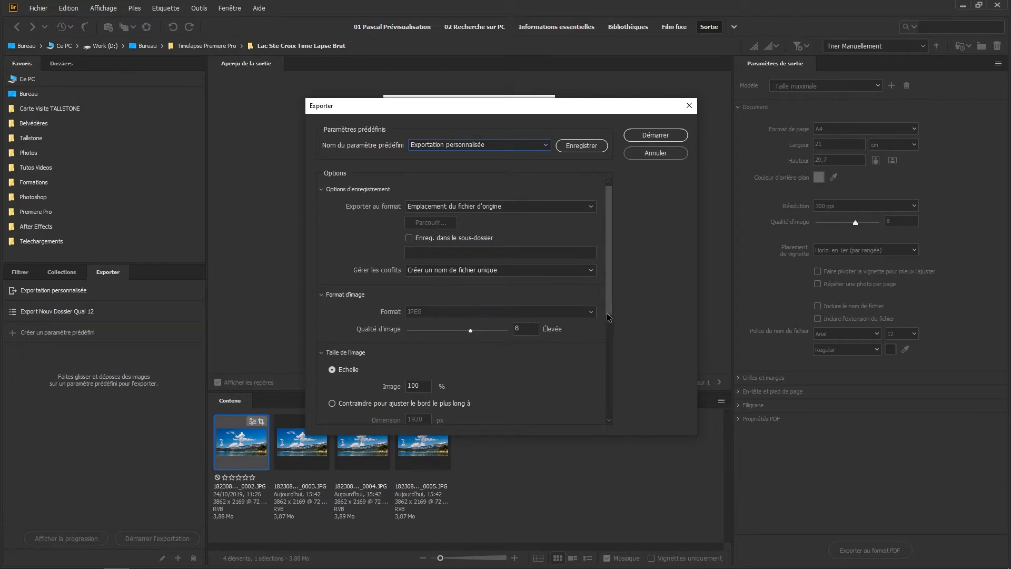
pyautogui.moveTo(610, 306); pyautogui.dragTo(602, 395)
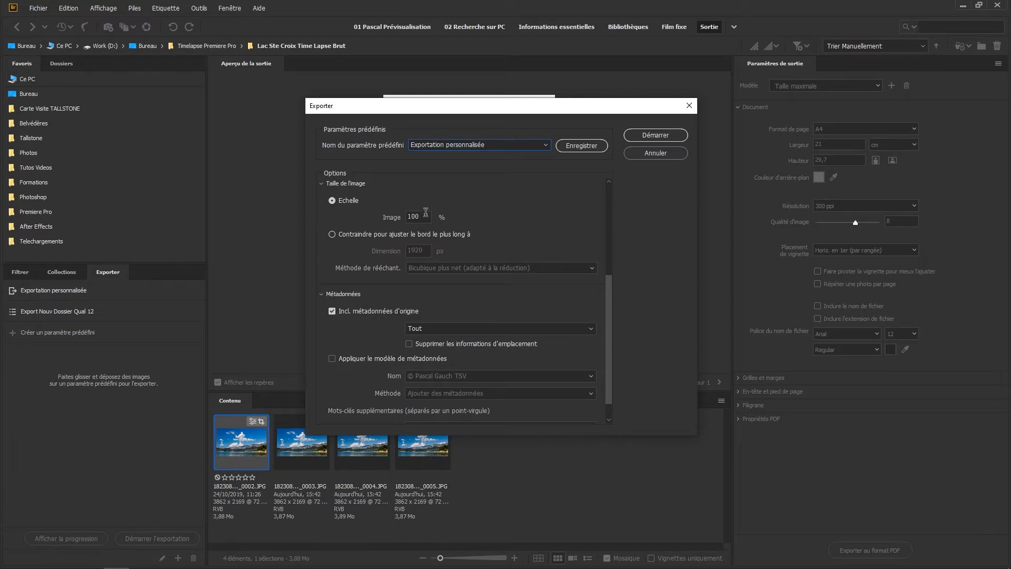
pyautogui.click(331, 358)
pyautogui.click(332, 359)
pyautogui.scroll(5, 548, 284)
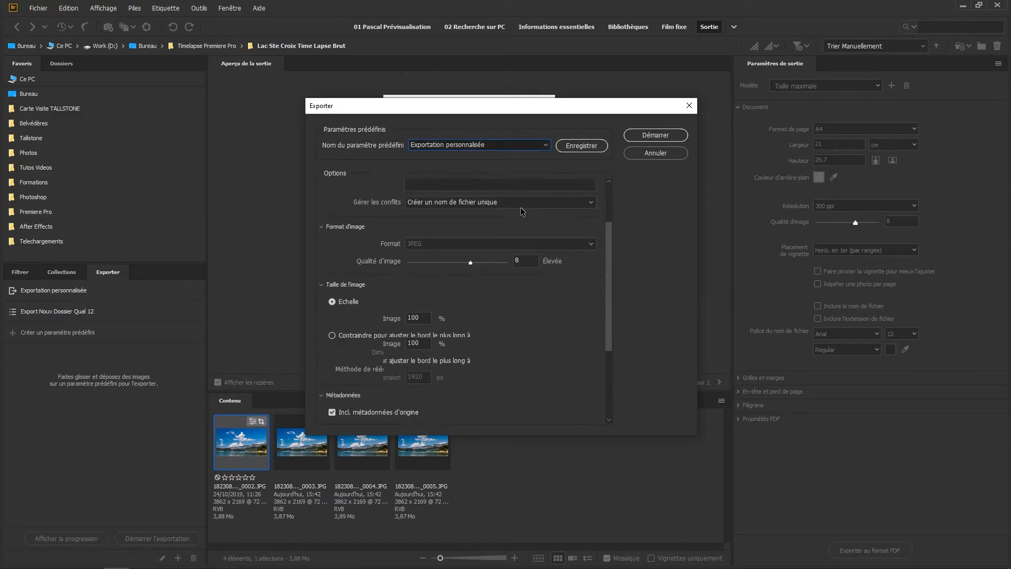
# Set the JPEG export quality to 12 (Maximum) and try to save the settings as a preset
pyautogui.moveTo(470, 330); pyautogui.dragTo(522, 333)
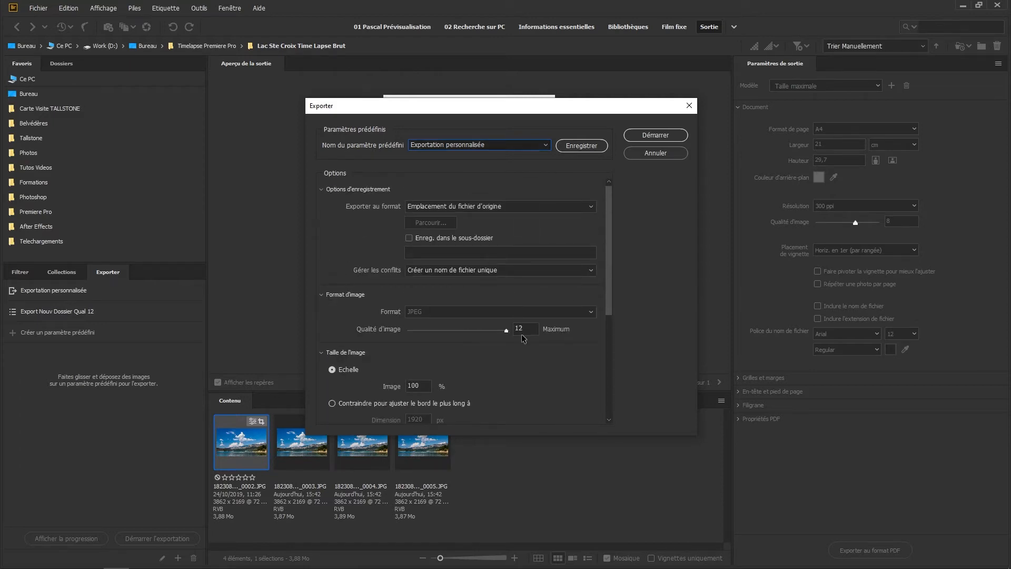
pyautogui.click(582, 148)
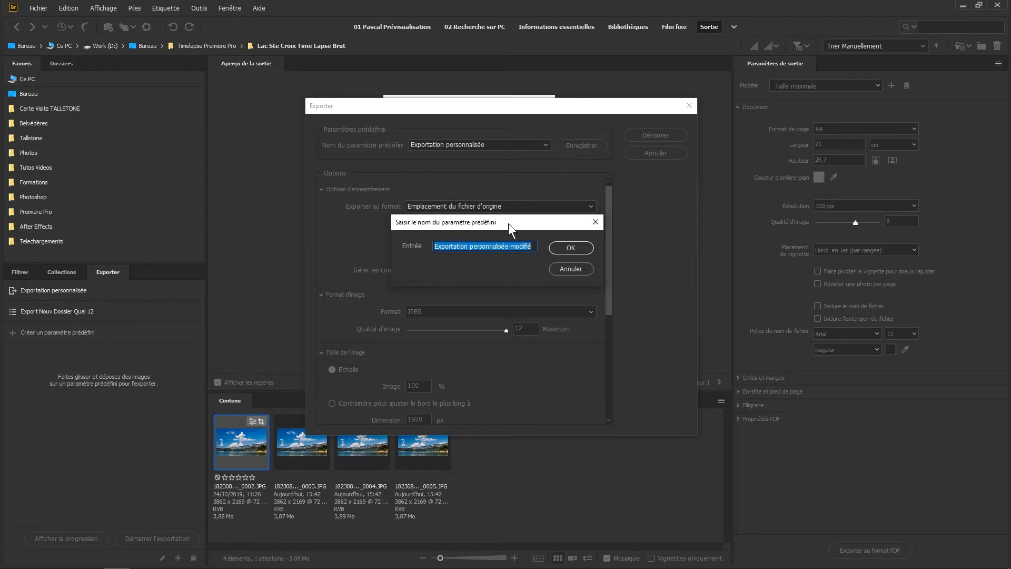
pyautogui.click(567, 269)
# Load the export preset Export Nouv Dossier Qual 12 and choose Dossier spécifique as the destination type
pyautogui.click(505, 145)
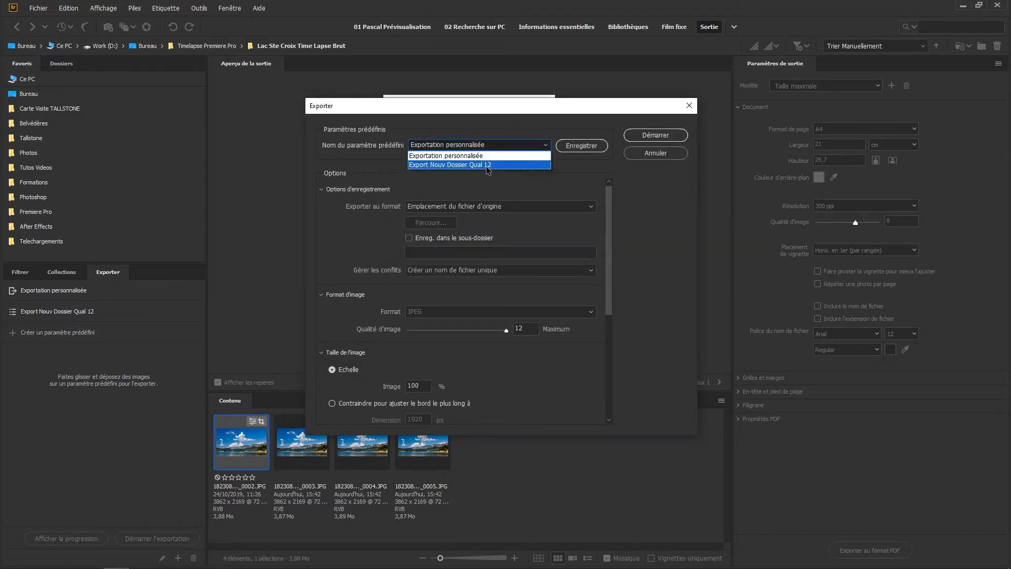
pyautogui.click(486, 165)
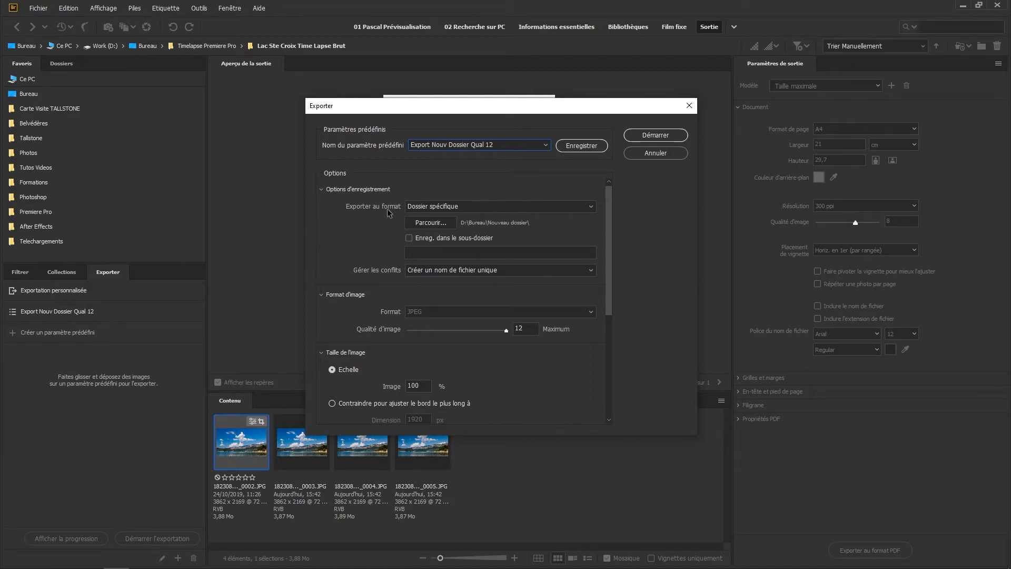
pyautogui.click(487, 207)
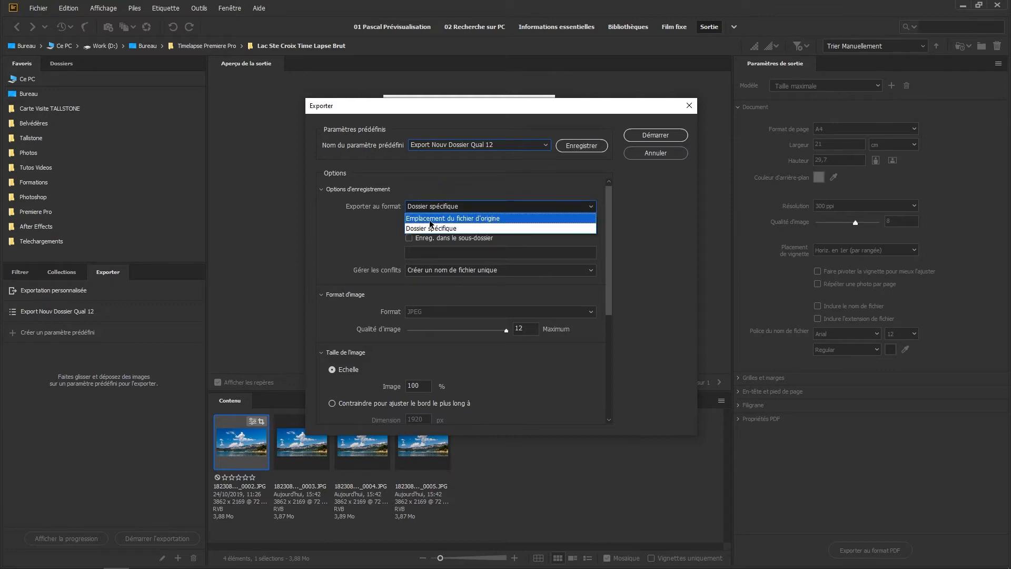
pyautogui.click(457, 229)
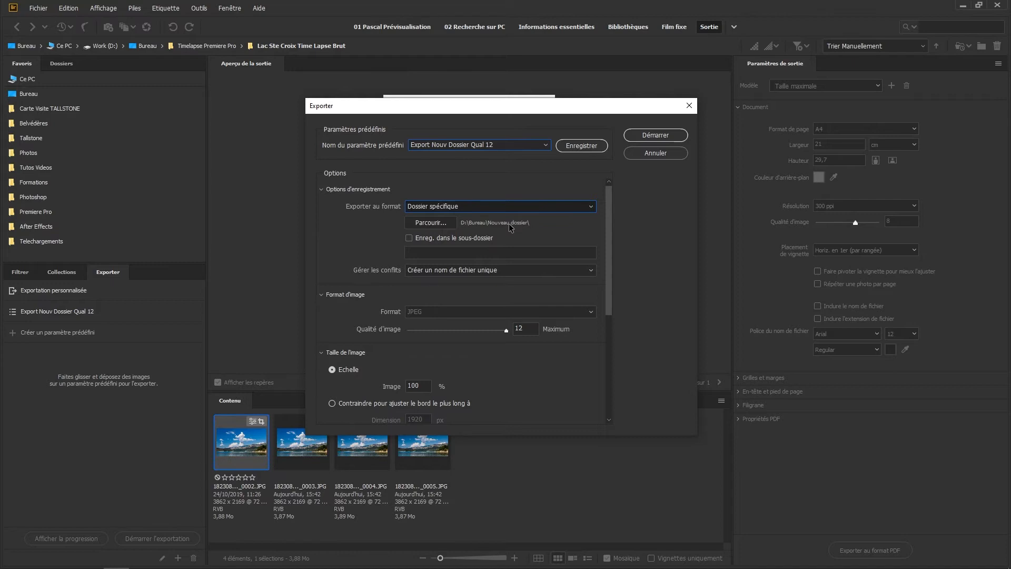
# Switch to File Explorer and look at the Bureau folder where the export destination is located
pyautogui.click(65, 562)
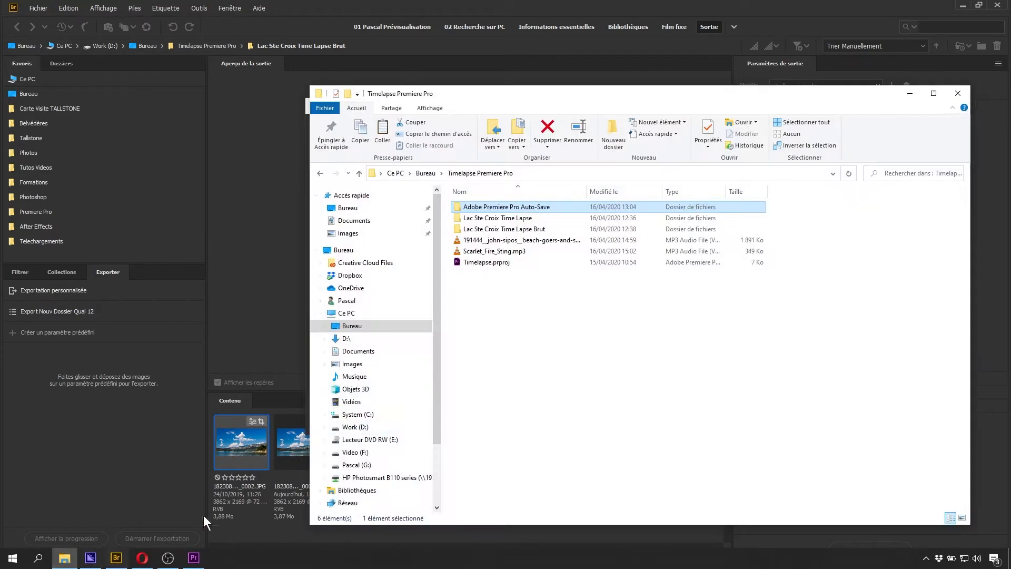
pyautogui.click(368, 208)
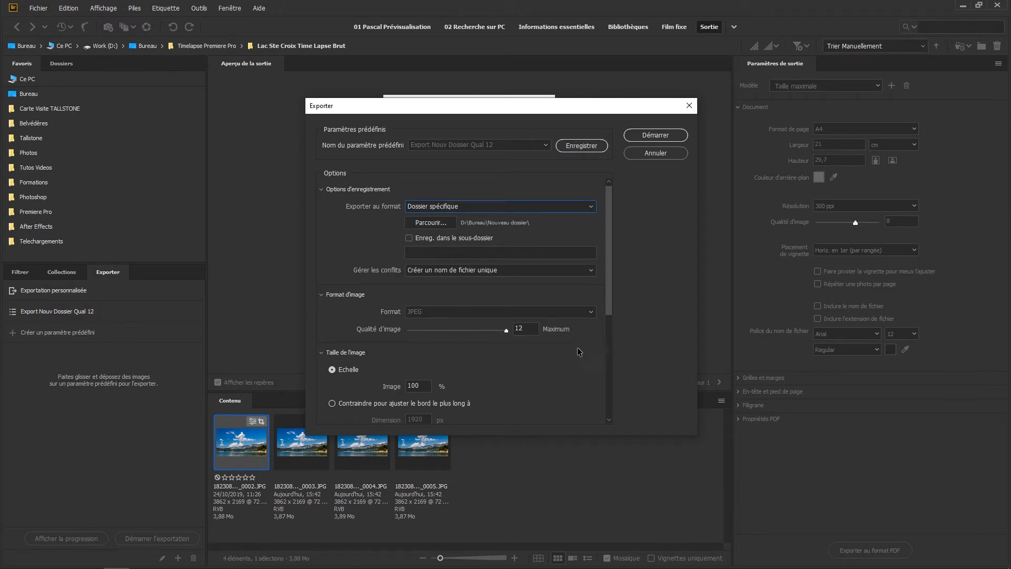
# Review the preset's image size and metadata template options, and leave the export settings
pyautogui.moveTo(609, 288); pyautogui.dragTo(602, 375)
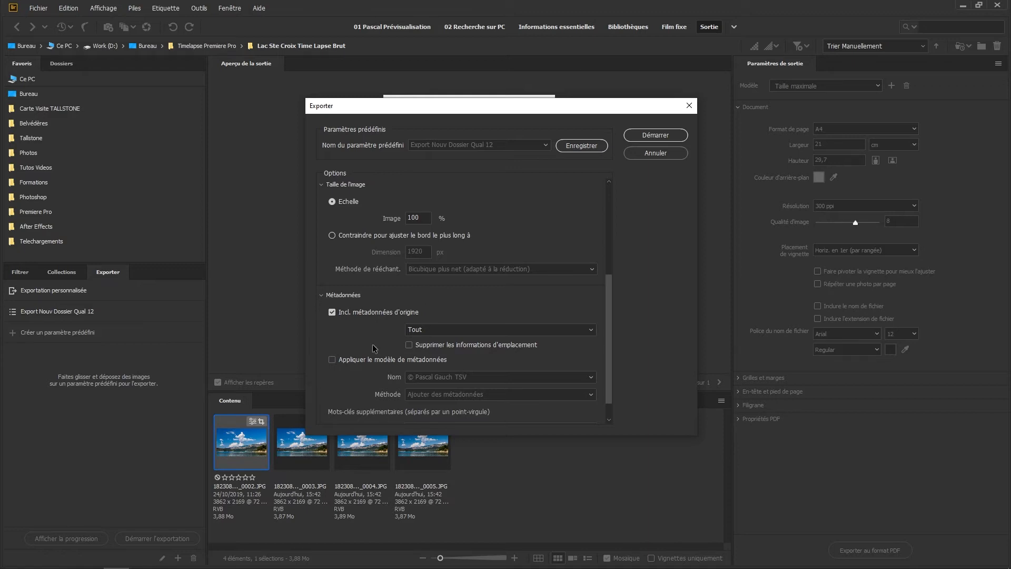
pyautogui.click(332, 360)
pyautogui.click(655, 136)
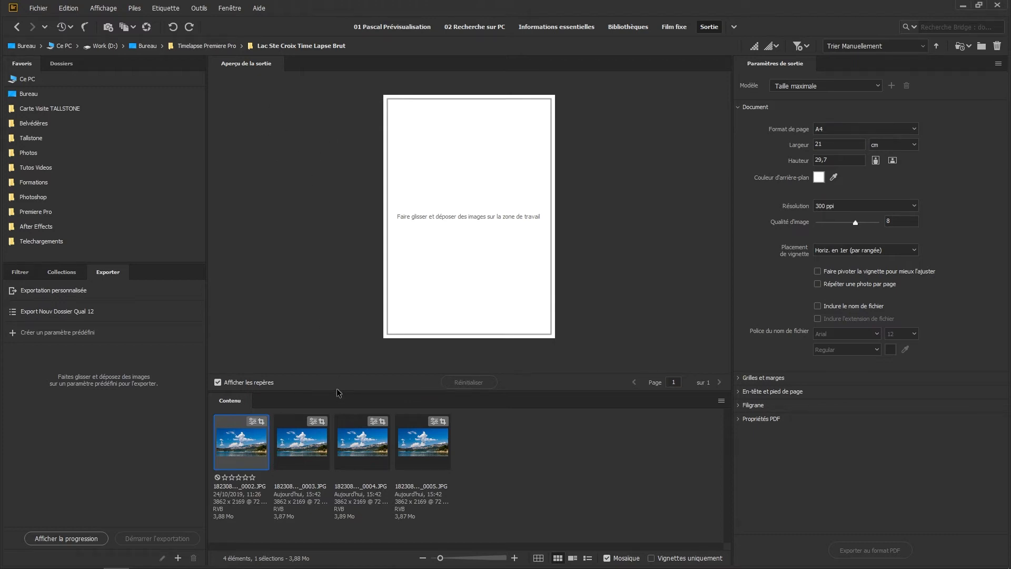
# Select all four images in the folder, queue them on the Export Nouv Dossier Qual 12 preset and start the export
pyautogui.moveTo(338, 392); pyautogui.dragTo(322, 285)
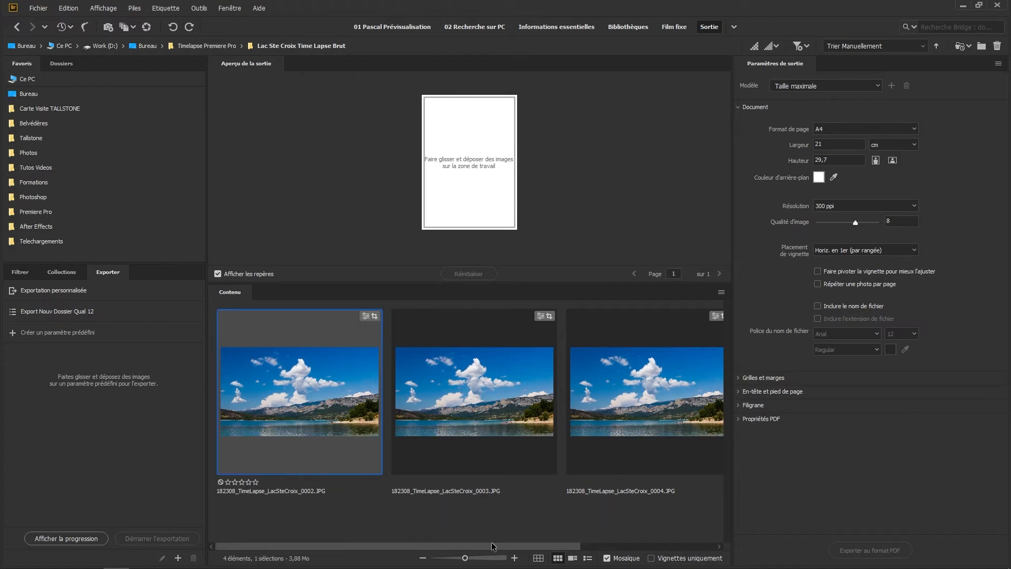
pyautogui.moveTo(465, 558); pyautogui.dragTo(444, 558)
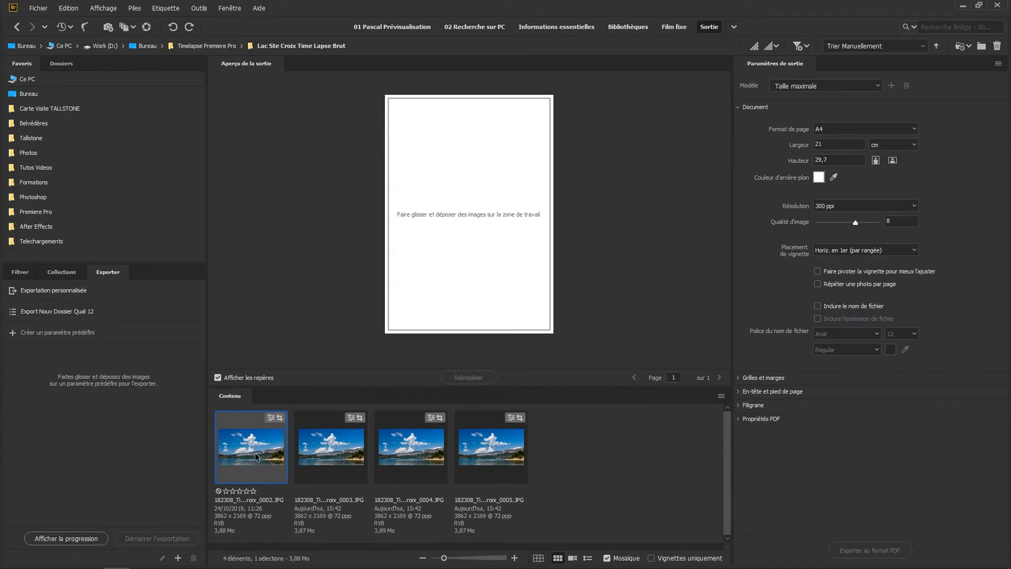
pyautogui.hotkey('ctrl', 'a')
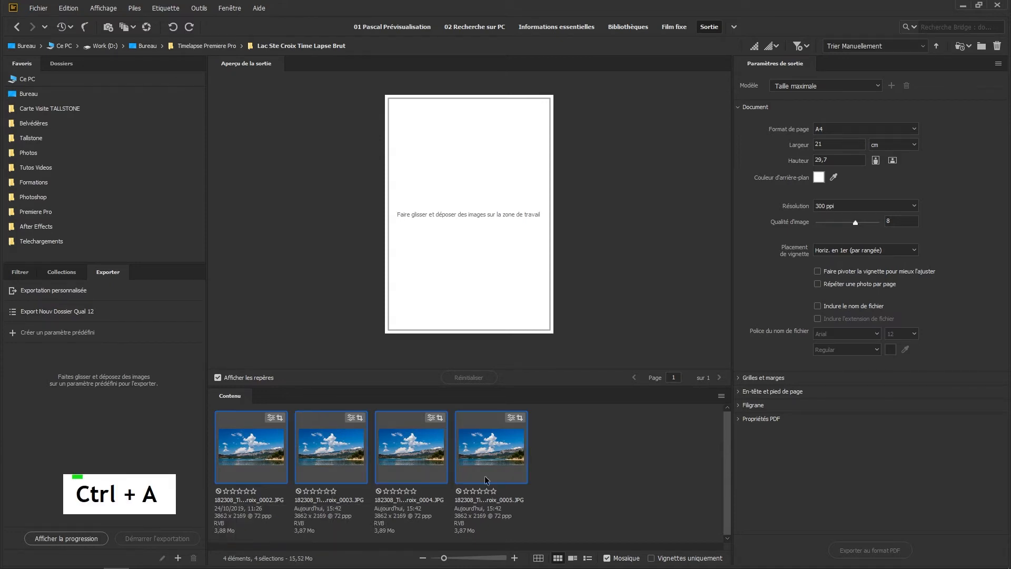
pyautogui.moveTo(268, 449); pyautogui.dragTo(149, 309)
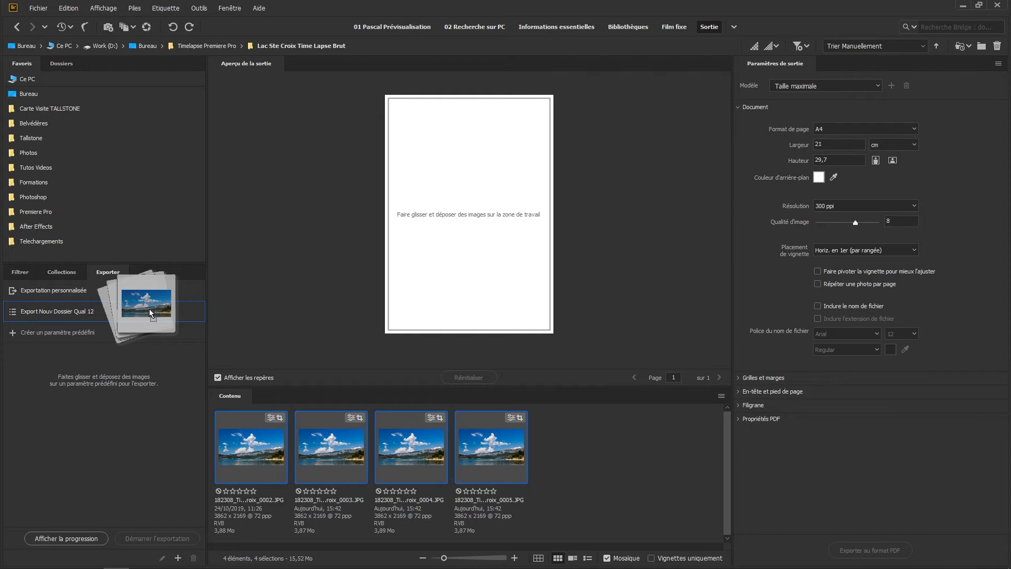
pyautogui.moveTo(149, 309); pyautogui.dragTo(149, 309)
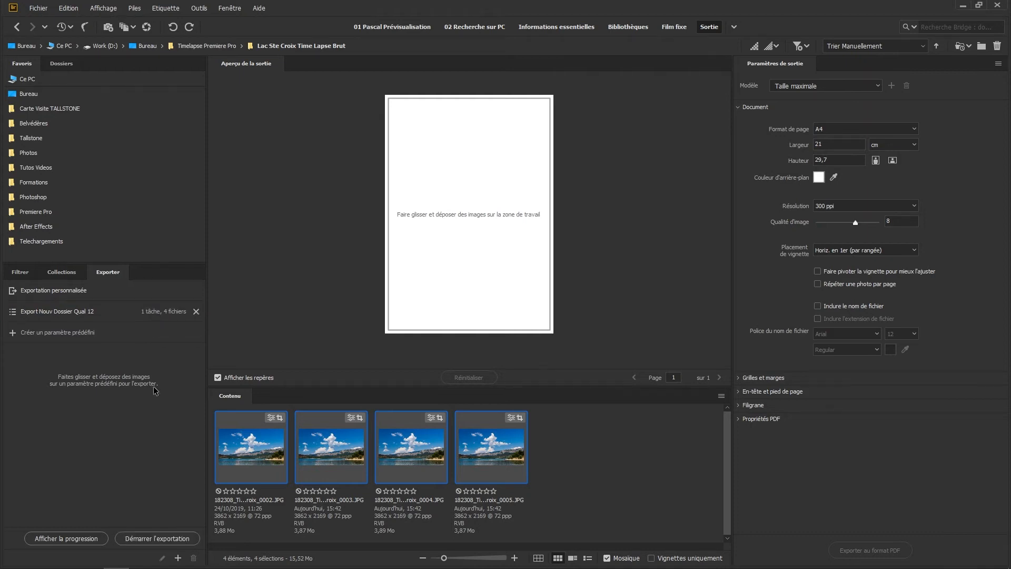
pyautogui.click(173, 539)
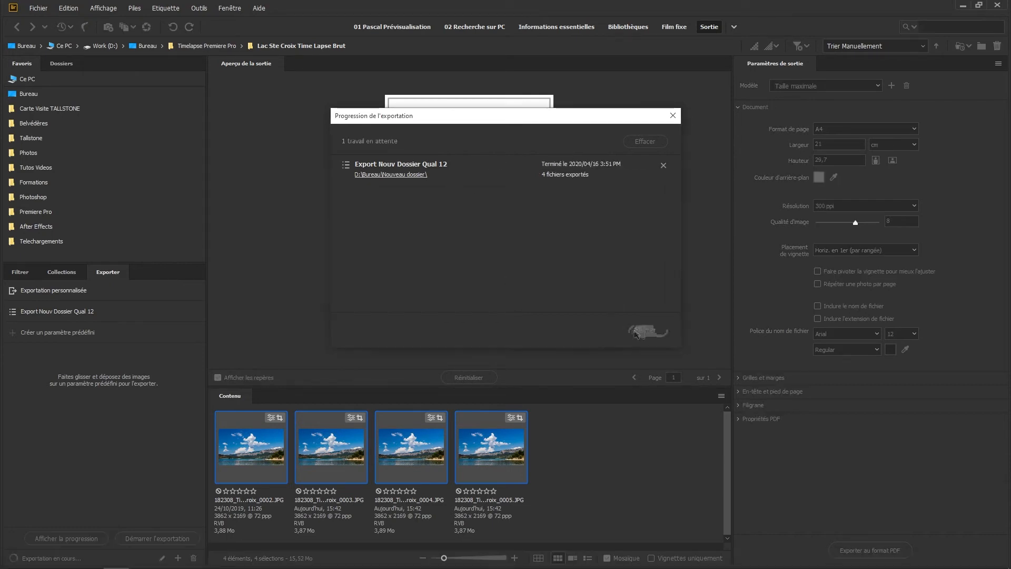
# Switch to File Explorer and inspect the exported images in Nouveau dossier on the Bureau as thumbnails
pyautogui.click(65, 558)
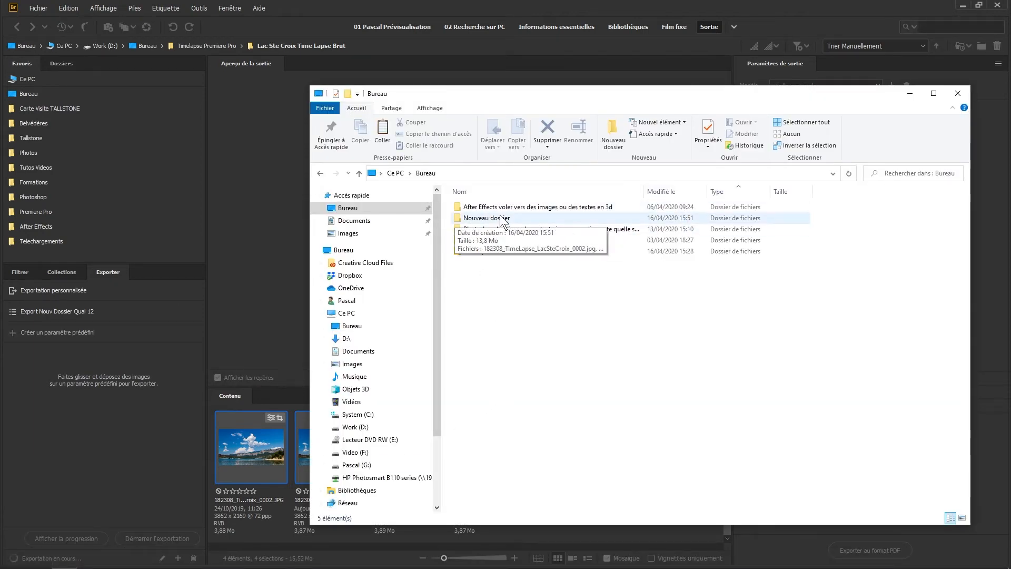
pyautogui.doubleClick(483, 220)
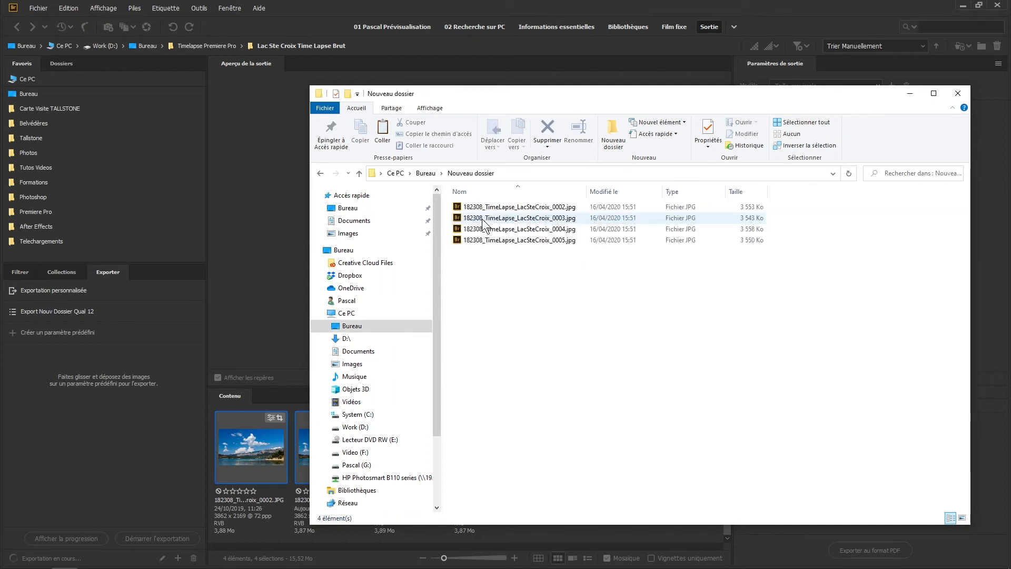
pyautogui.click(962, 518)
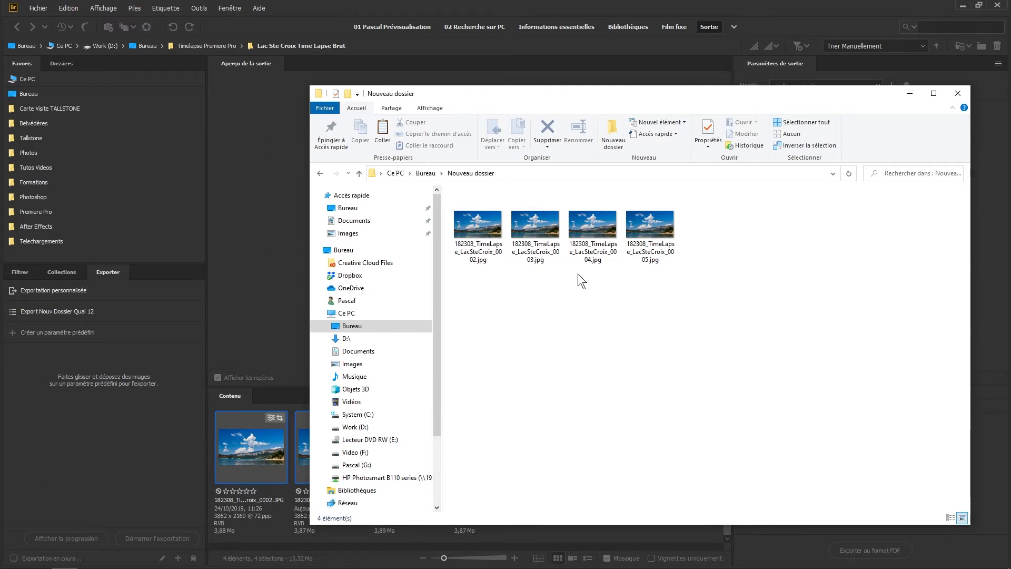
# Open the Lac Ste Croix Time Lapse folder inside Timelapse Premiere Pro and look through its numbered JPG sequence
pyautogui.click(428, 172)
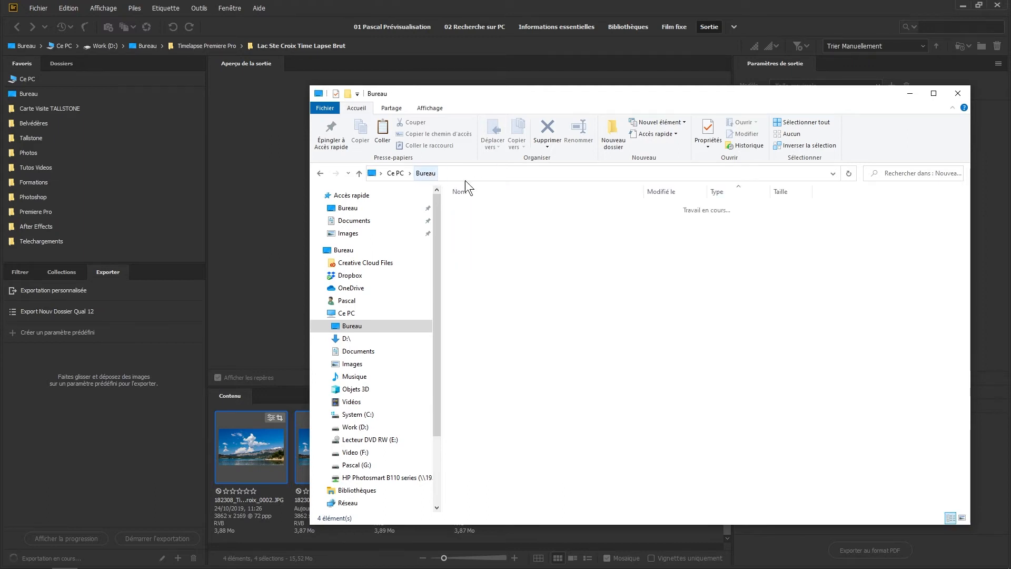
pyautogui.doubleClick(500, 252)
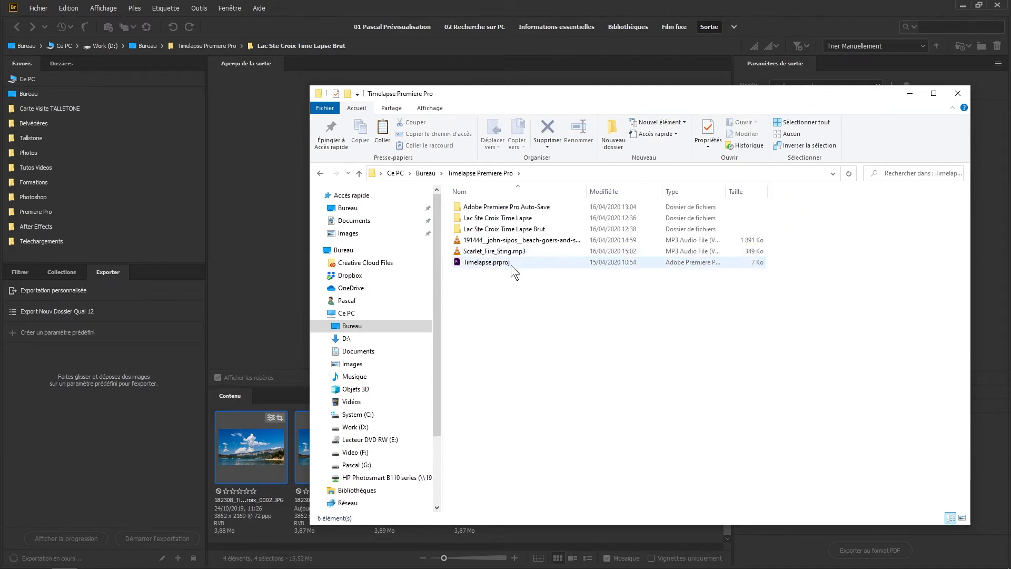
pyautogui.click(492, 219)
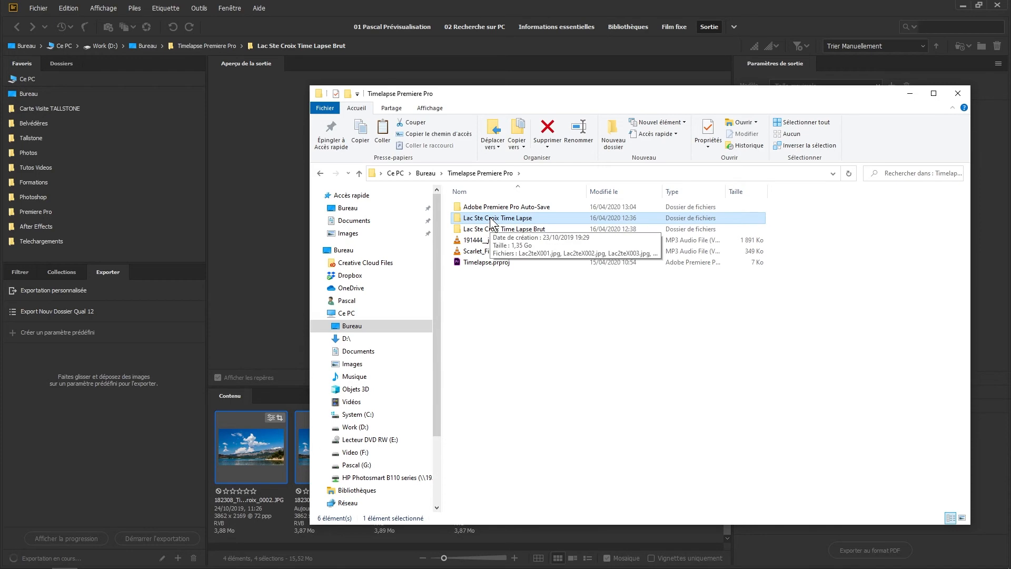
pyautogui.doubleClick(493, 218)
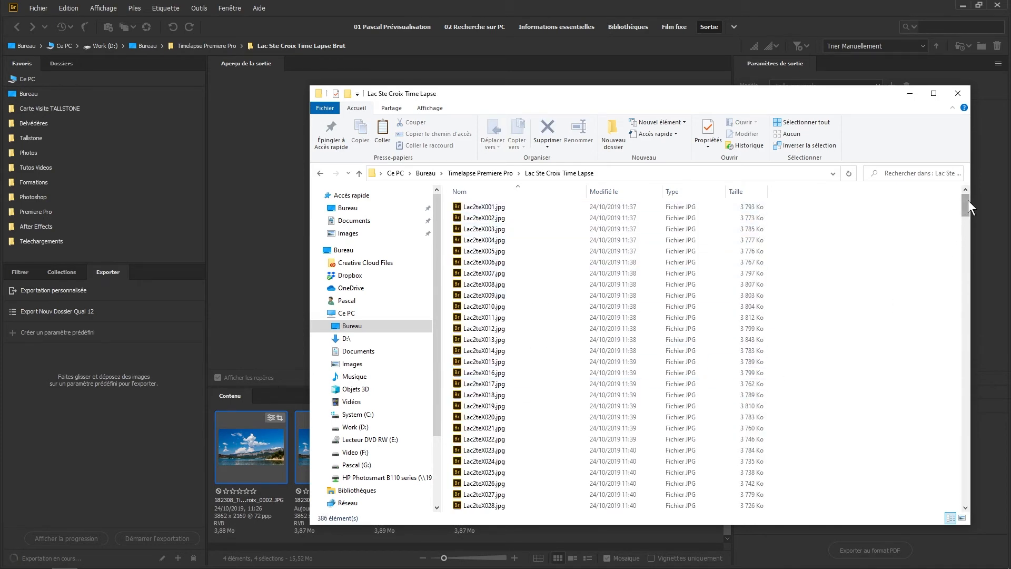
pyautogui.moveTo(967, 201); pyautogui.dragTo(994, 528)
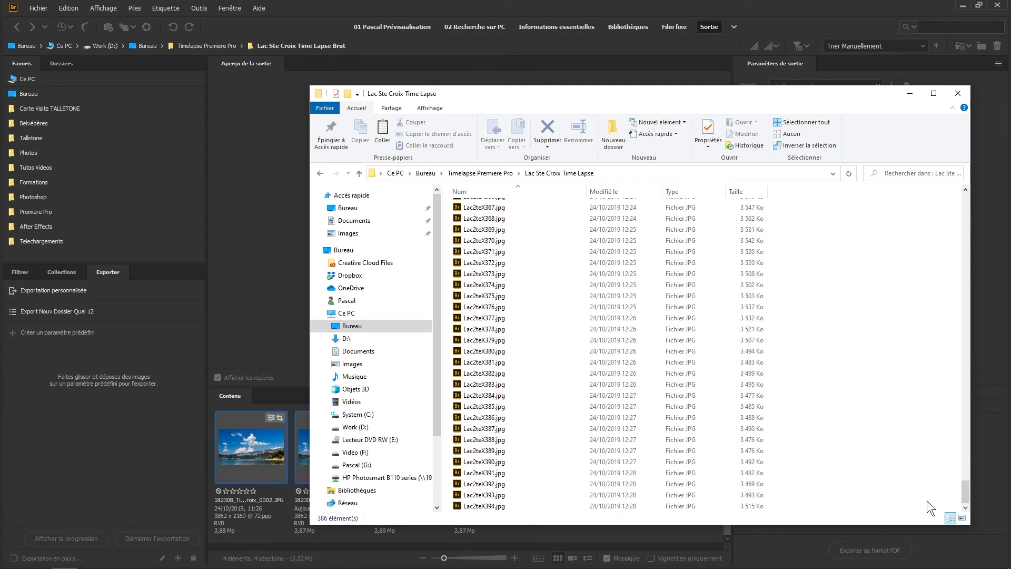
pyautogui.moveTo(961, 494); pyautogui.dragTo(963, 195)
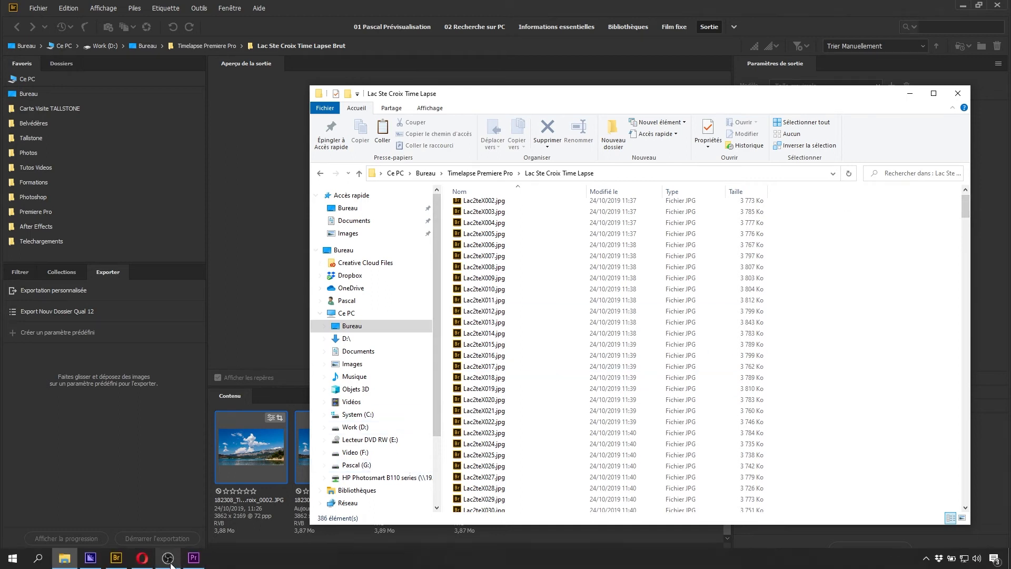
# Switch to Premiere Pro and open the Lac Ste Croix Time Lapse folder of Timelapse Premiere Pro in the media browser
pyautogui.click(194, 558)
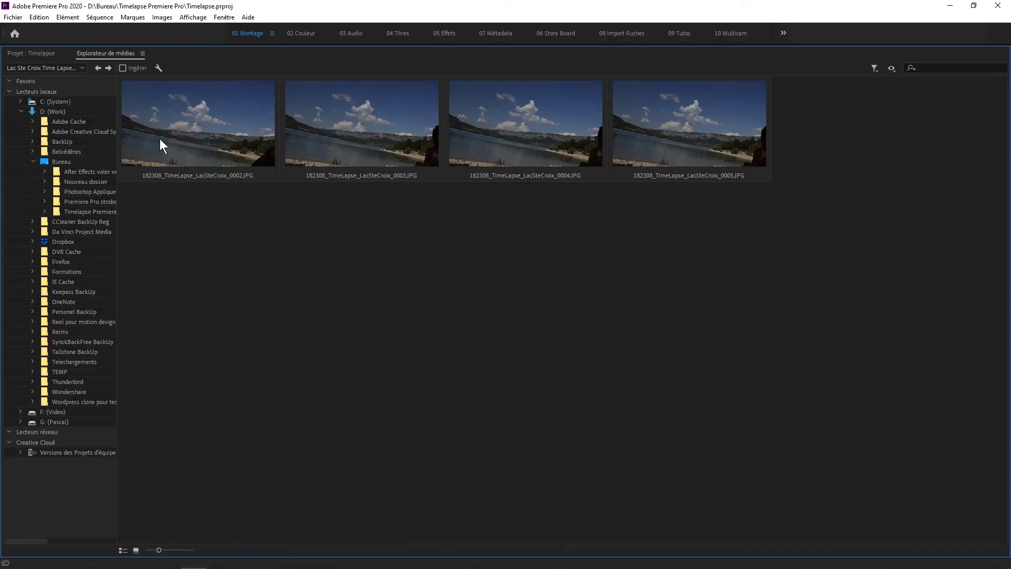
pyautogui.click(98, 67)
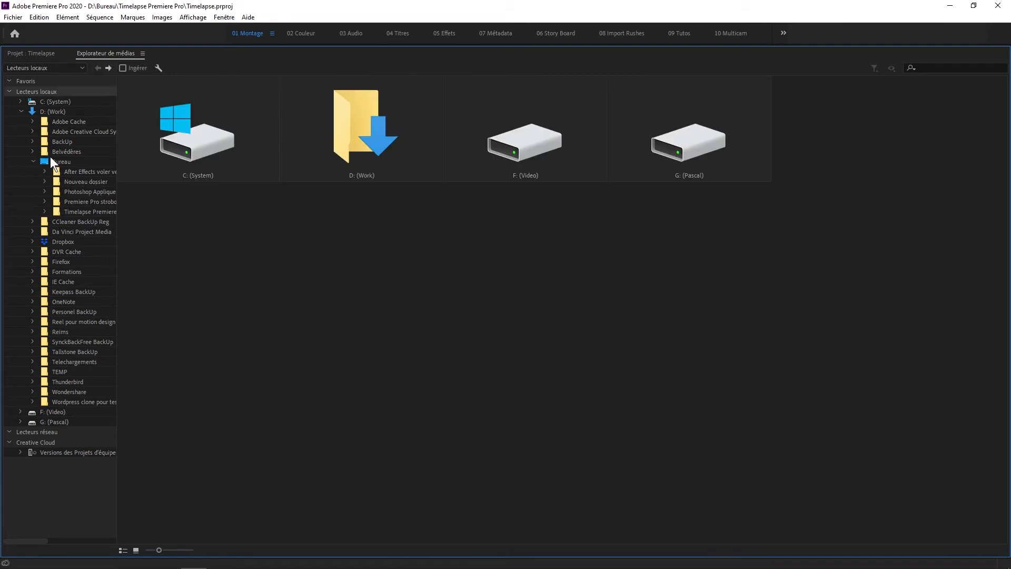
pyautogui.click(87, 211)
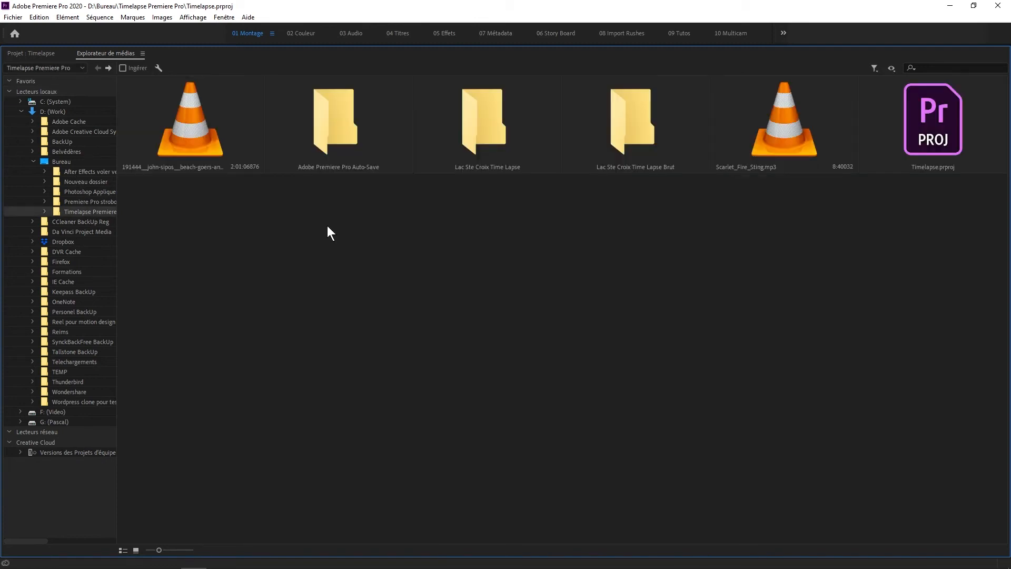
pyautogui.doubleClick(488, 126)
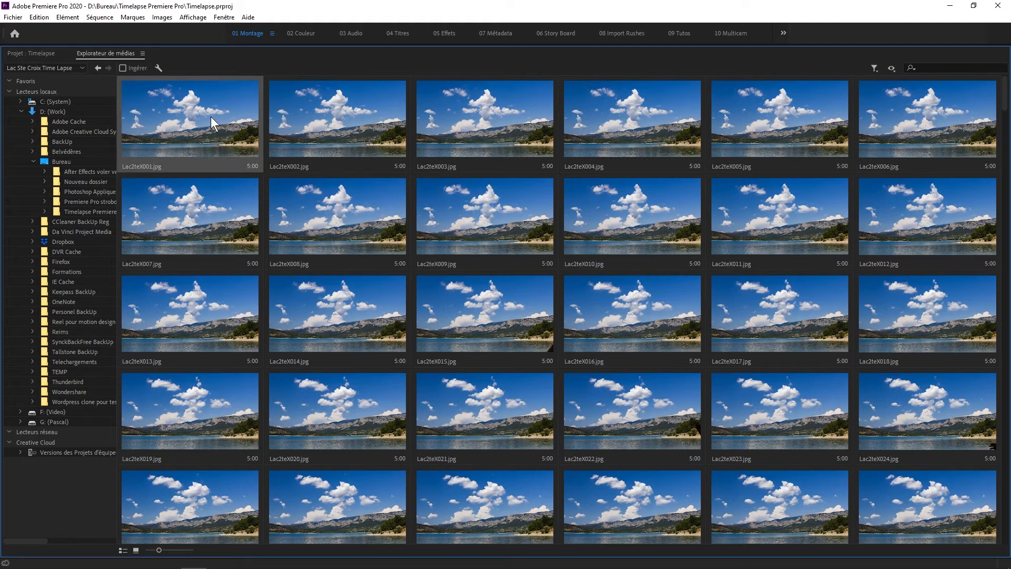
# Check the default still image duration in the Séquence preferences, closing them without saving
pyautogui.click(40, 17)
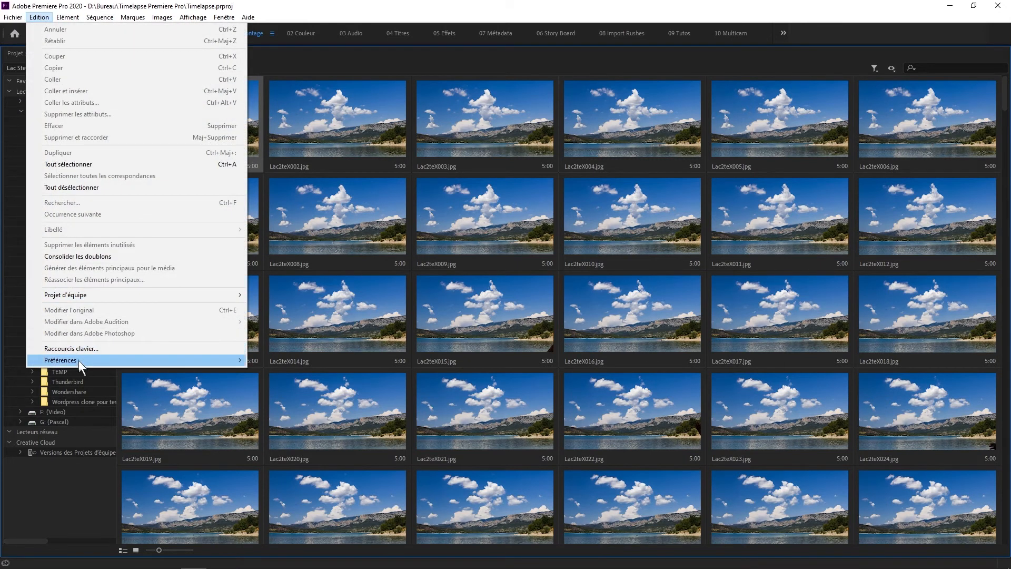
pyautogui.moveTo(198, 362)
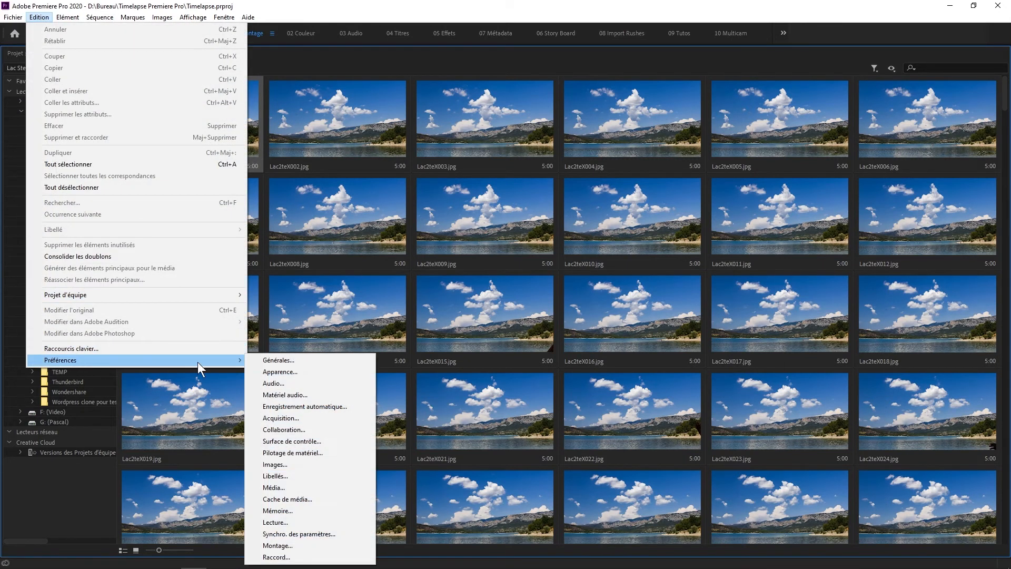
pyautogui.click(282, 545)
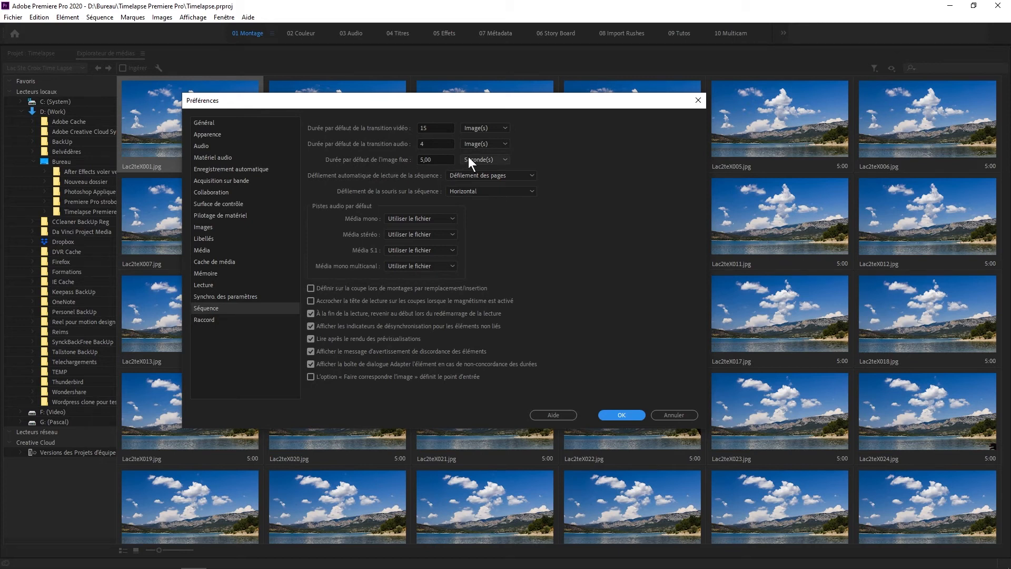
pyautogui.click(440, 159)
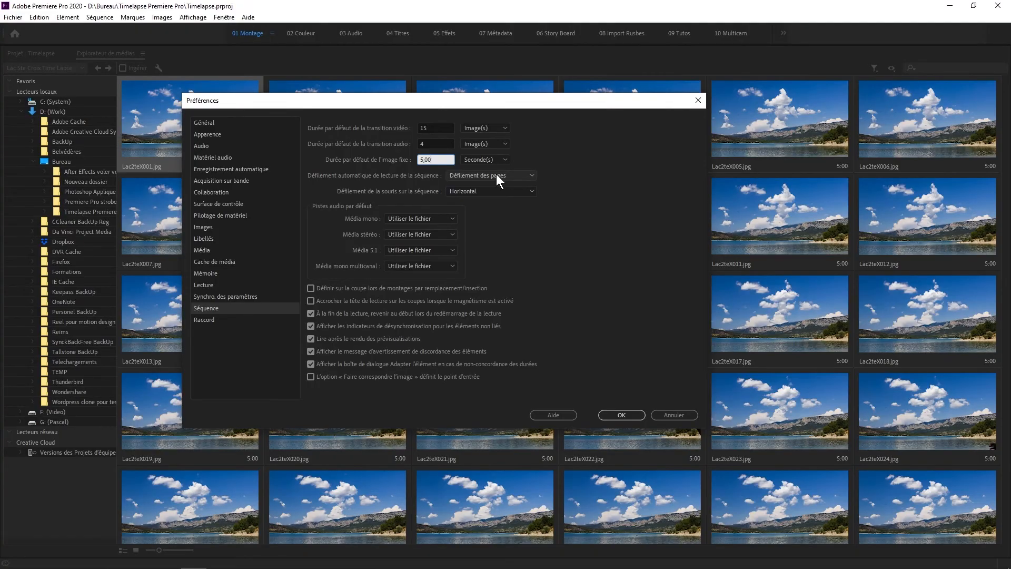
pyautogui.click(679, 417)
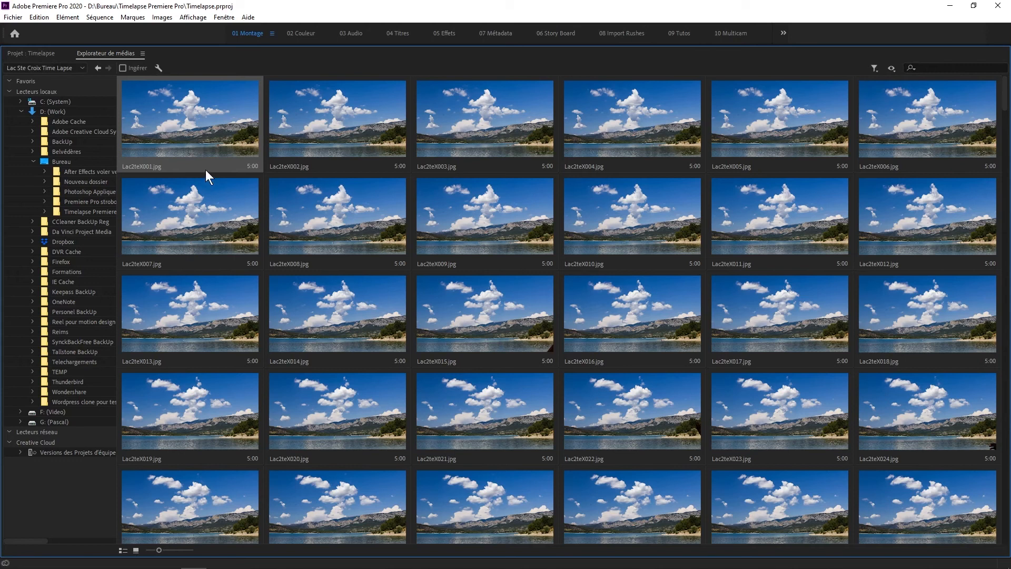
# Enable importing as an image sequence in the media browser and import the numbered photos starting from Lac2teX001.jpg
pyautogui.click(143, 53)
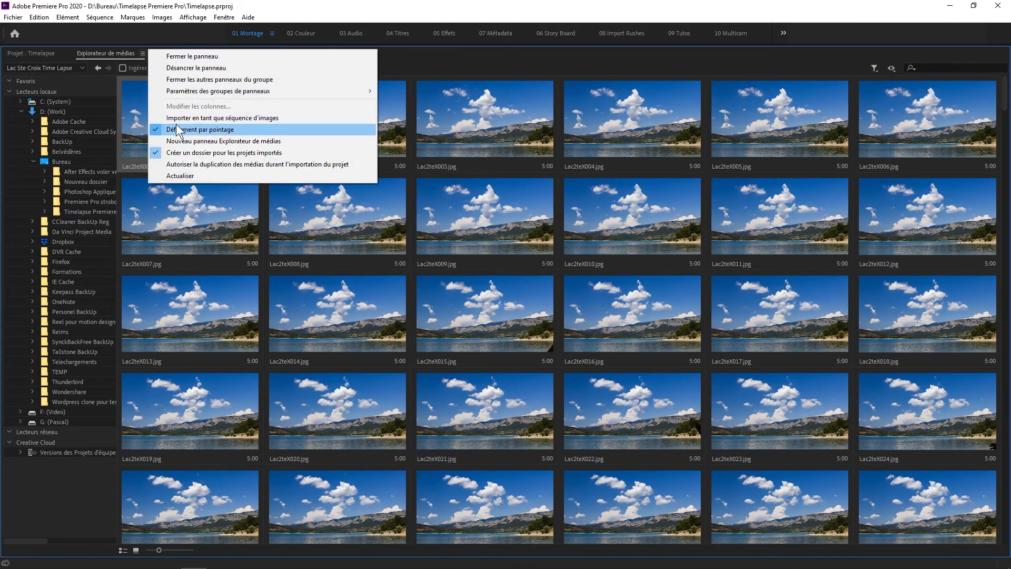
pyautogui.click(266, 119)
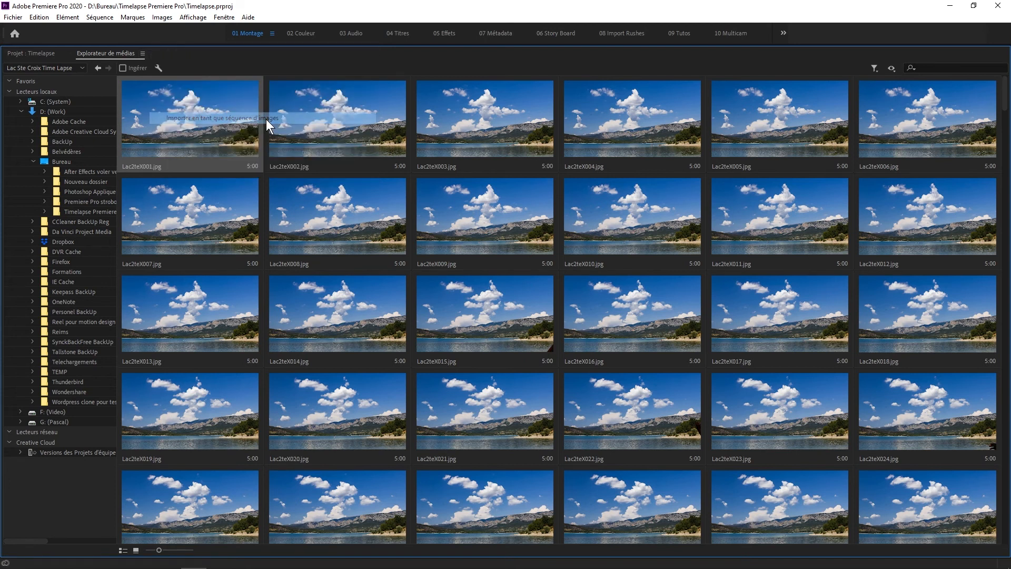
pyautogui.rightClick(211, 127)
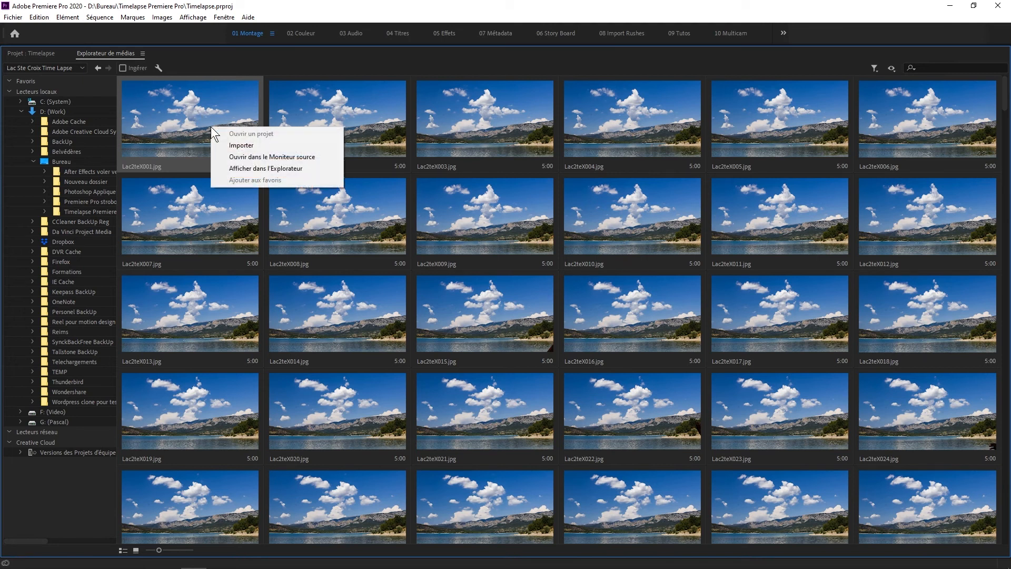
pyautogui.click(242, 146)
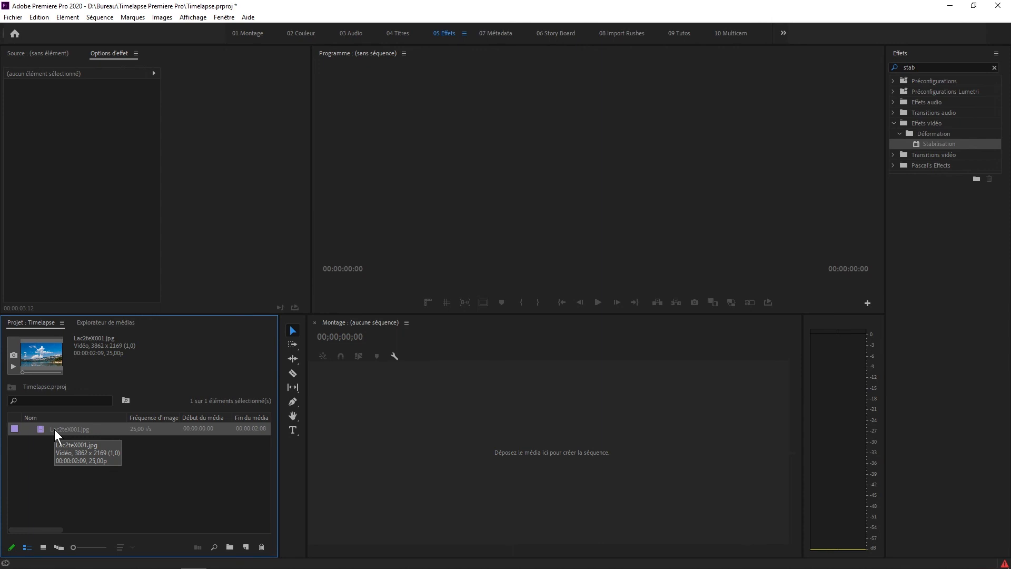
# Open the imported Lac2teX001.jpg clip in the source monitor and scrub through it to about 00:00:01:03
pyautogui.click(58, 429)
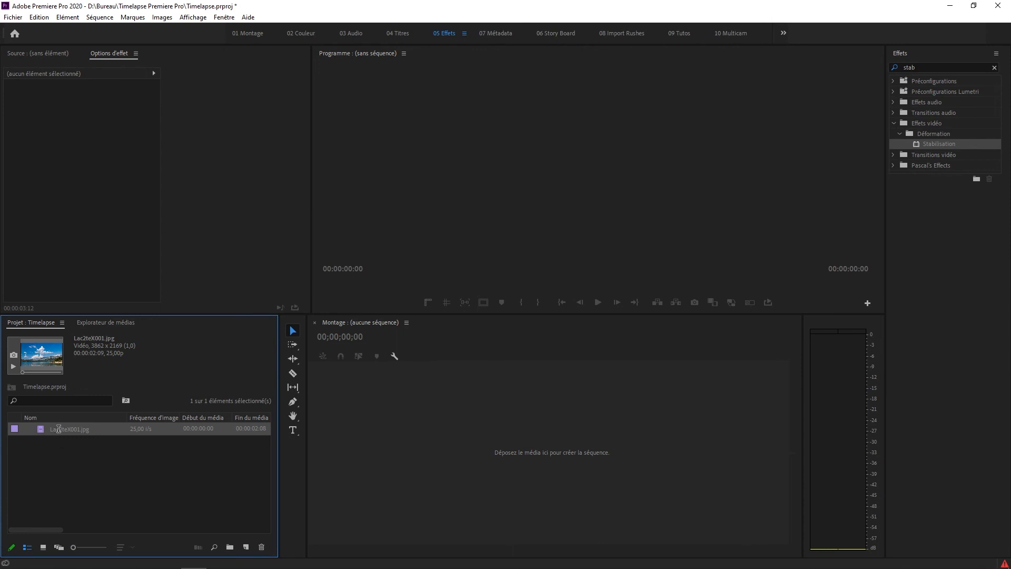
pyautogui.click(39, 429)
pyautogui.doubleClick(40, 428)
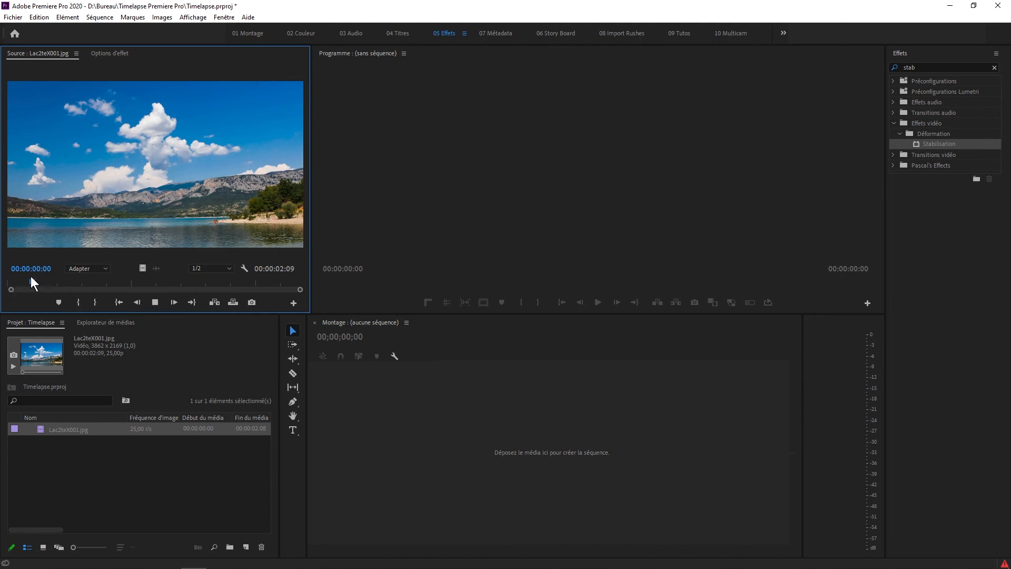
pyautogui.moveTo(106, 283); pyautogui.dragTo(158, 291)
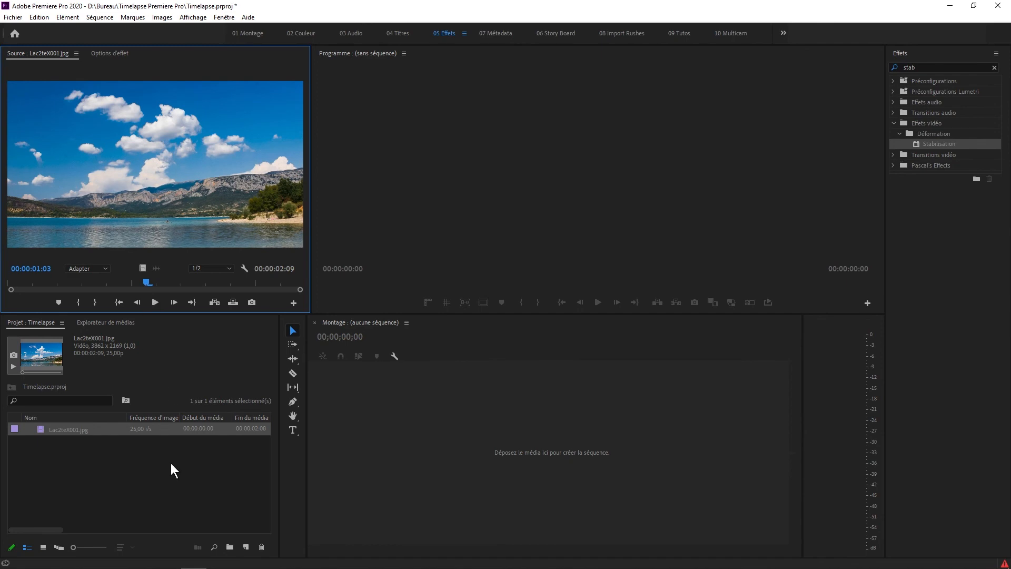